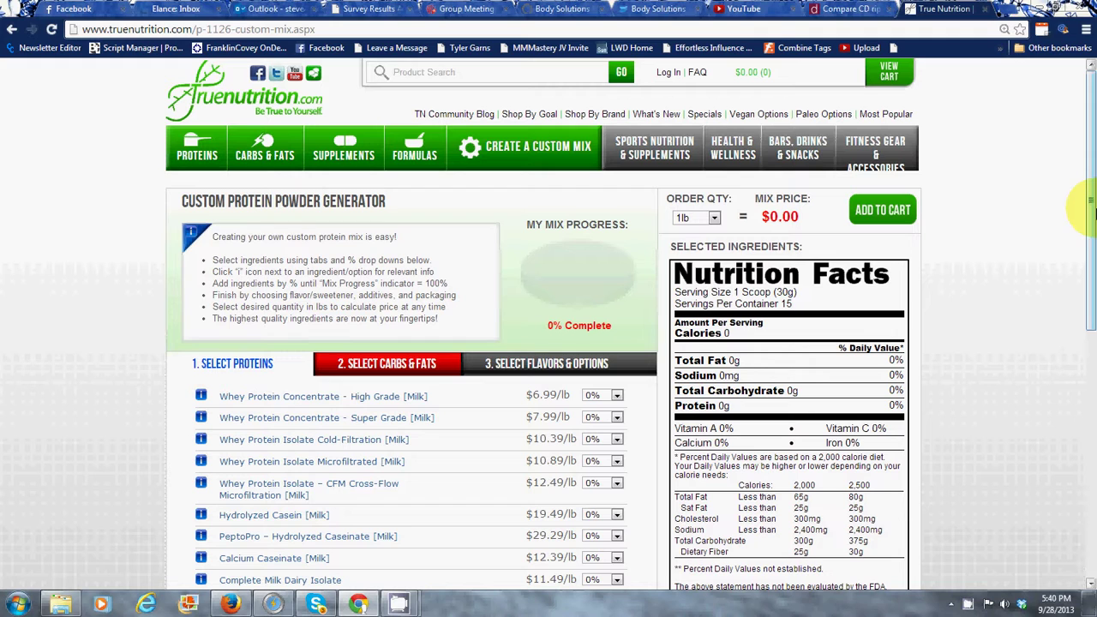
- Scroll down the protein list to Leucine Peptides [Milk] near the bottom
{"action": "left_click_drag", "start_coordinate": [1093, 206], "coordinate": [124, 27]}
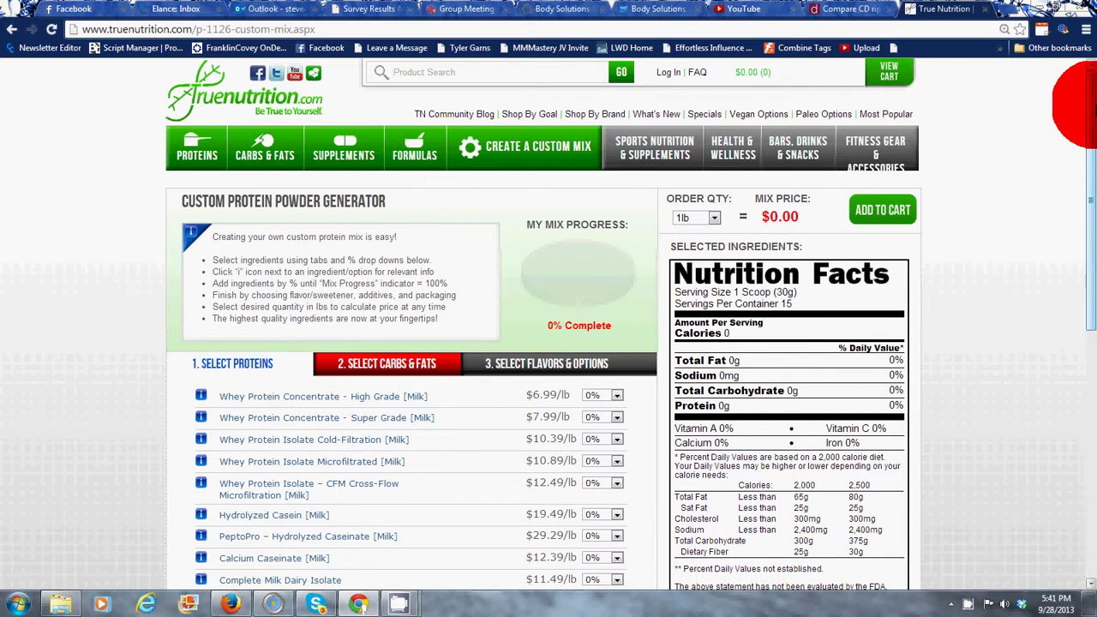
{"action": "left_click_drag", "start_coordinate": [1090, 128], "coordinate": [1077, 241]}
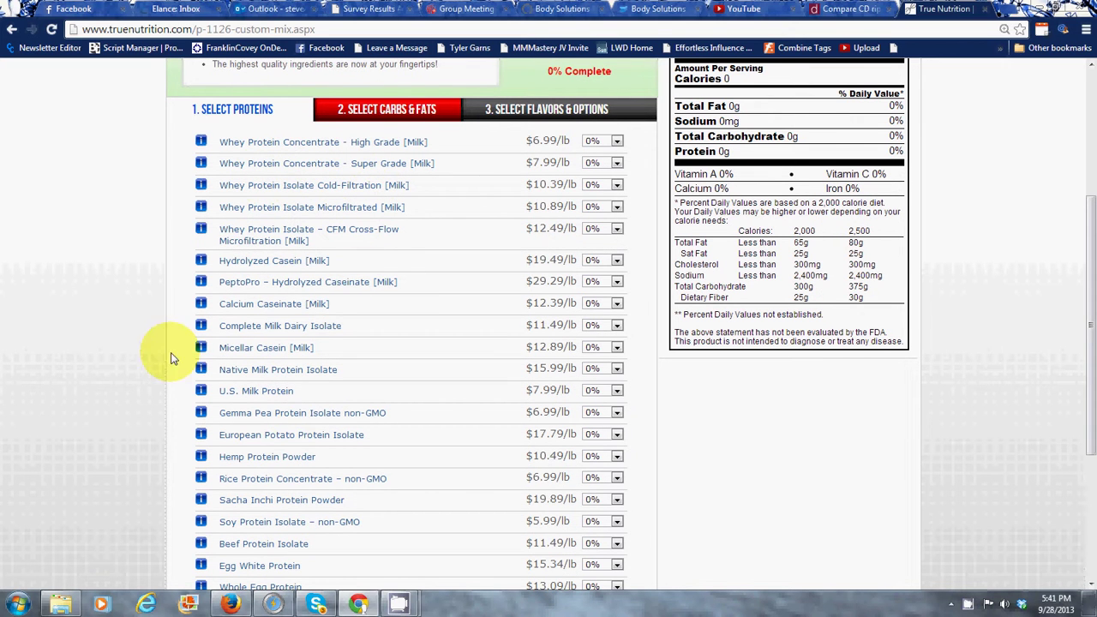
{"action": "left_click_drag", "start_coordinate": [1093, 253], "coordinate": [1092, 382]}
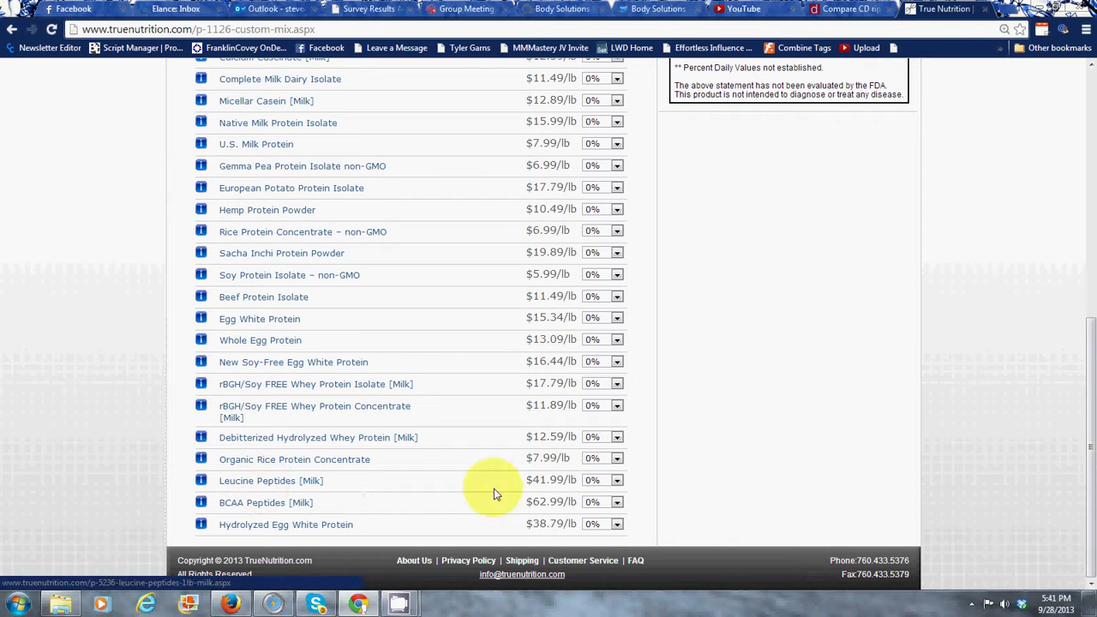
- Set Leucine Peptides [Milk] to 5% of the mix
{"action": "left_click", "coordinate": [605, 482]}
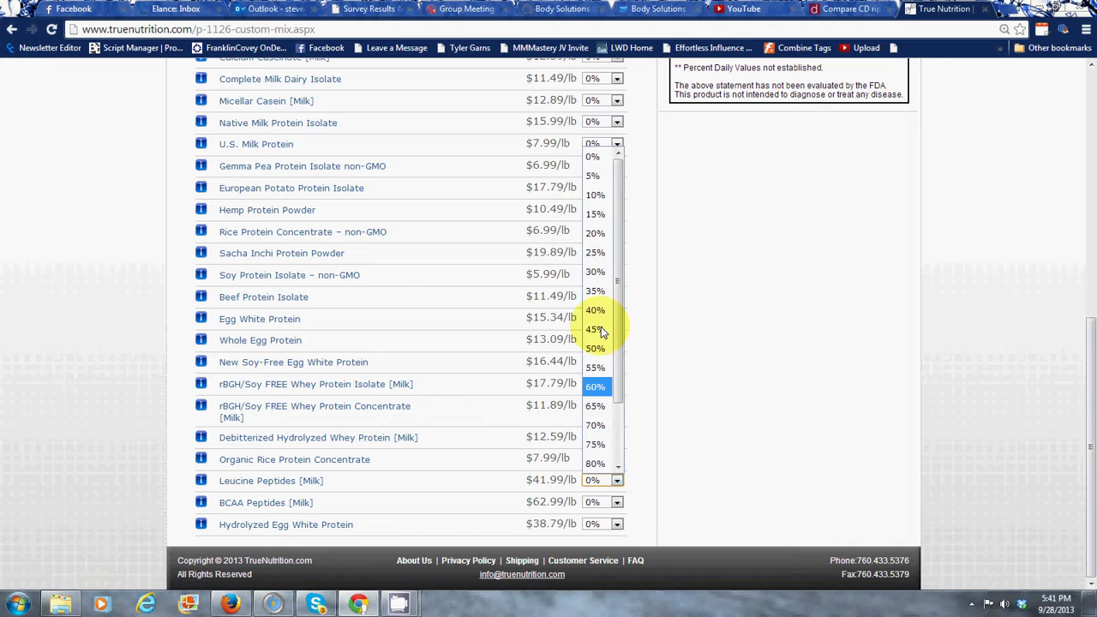
{"action": "left_click", "coordinate": [599, 176]}
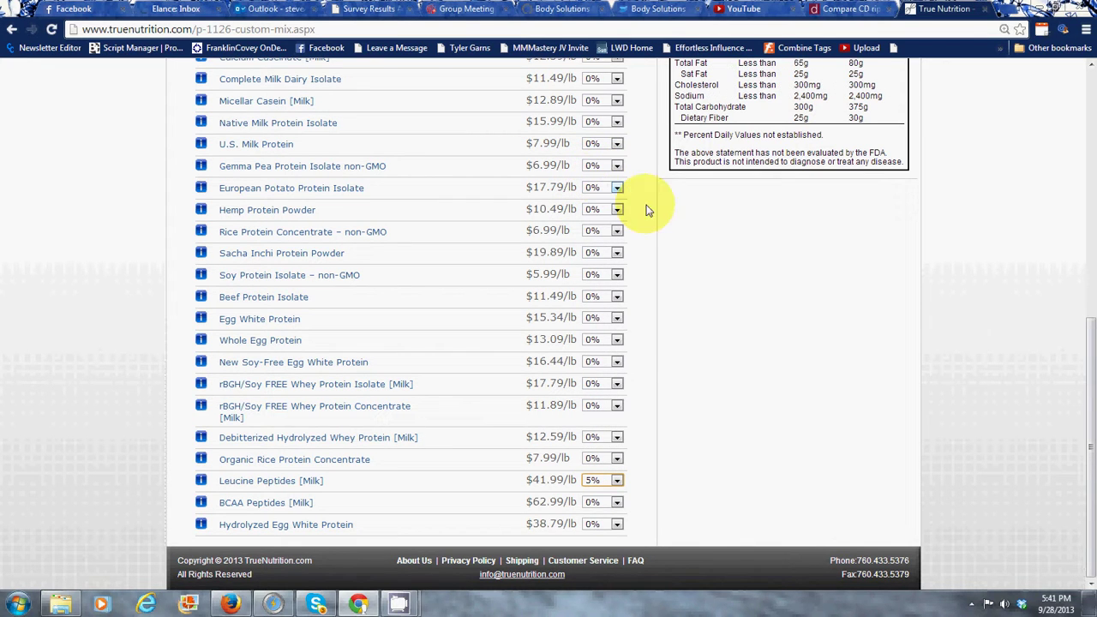
{"action": "left_click", "coordinate": [1084, 312]}
{"action": "left_click_drag", "start_coordinate": [1084, 313], "coordinate": [1084, 278]}
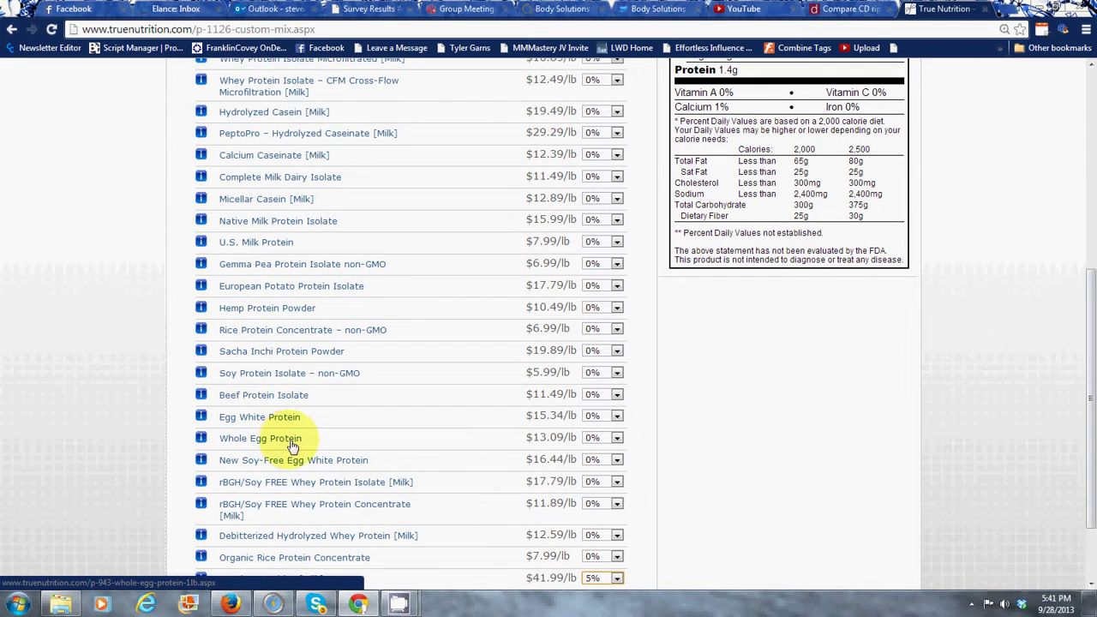
- Set Egg White Protein to 10% of the mix
{"action": "left_click", "coordinate": [602, 420]}
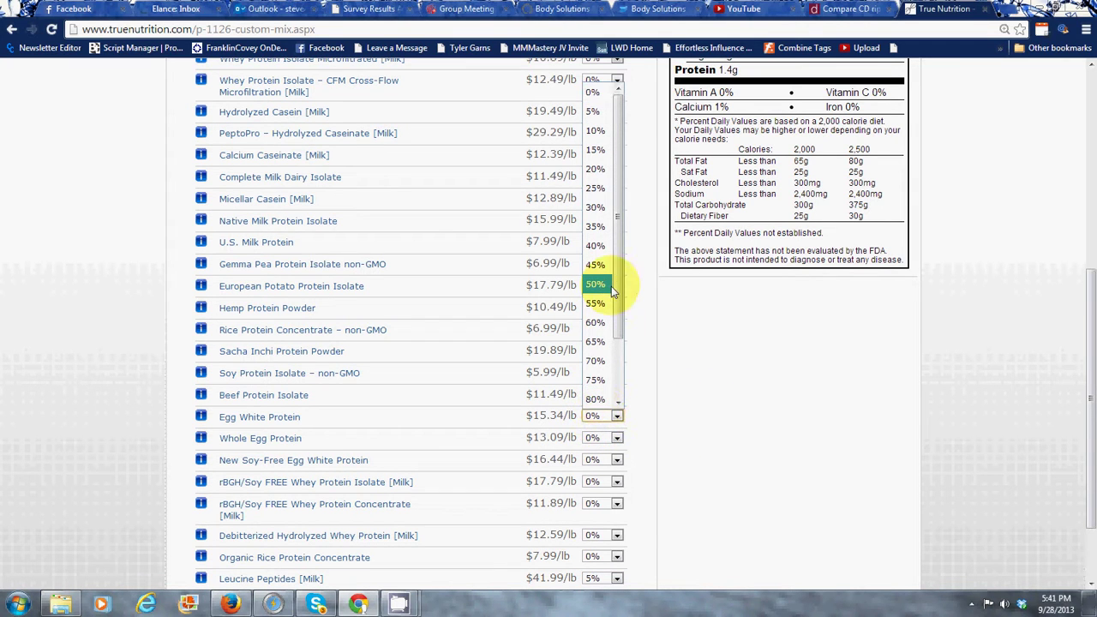
{"action": "left_click", "coordinate": [597, 132]}
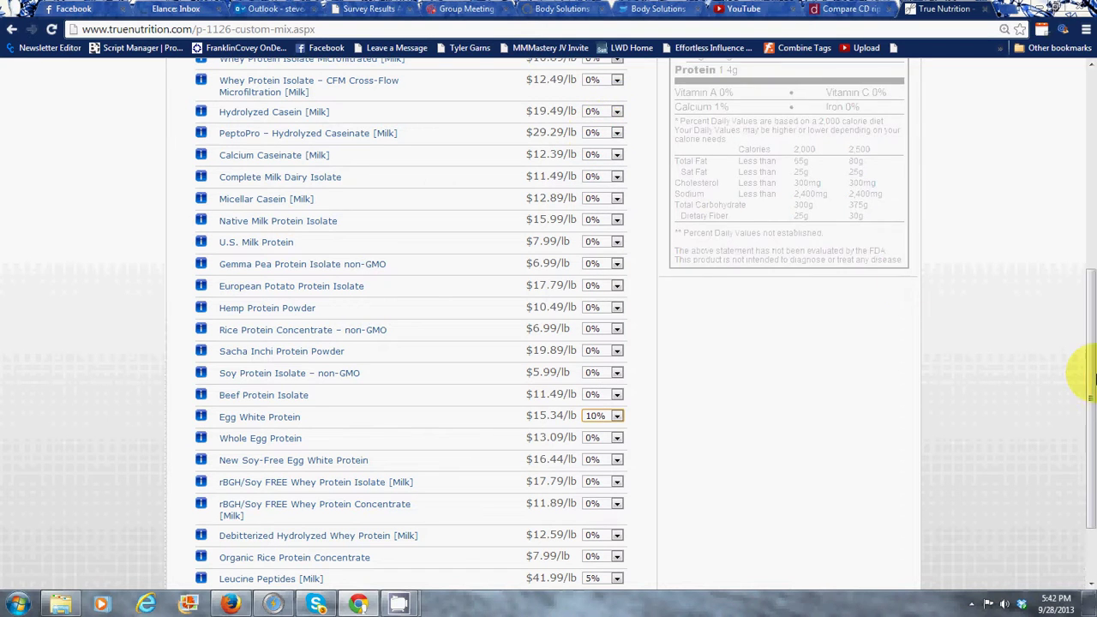
{"action": "left_click_drag", "start_coordinate": [1093, 390], "coordinate": [1091, 341]}
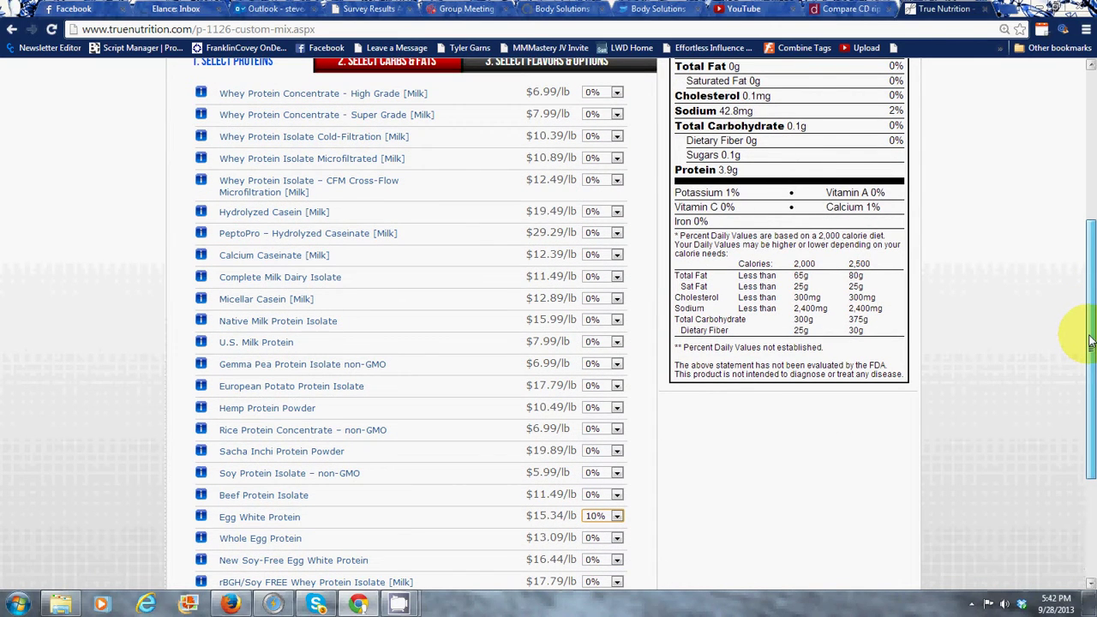
{"action": "left_click_drag", "start_coordinate": [1091, 341], "coordinate": [1084, 390]}
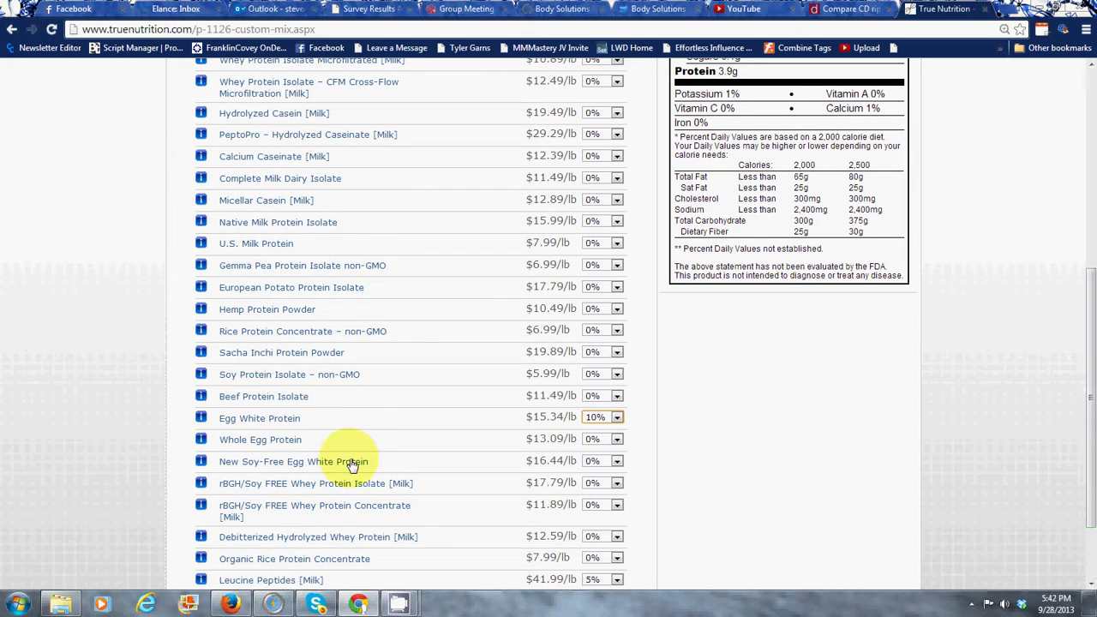
{"action": "left_click_drag", "start_coordinate": [316, 441], "coordinate": [296, 439]}
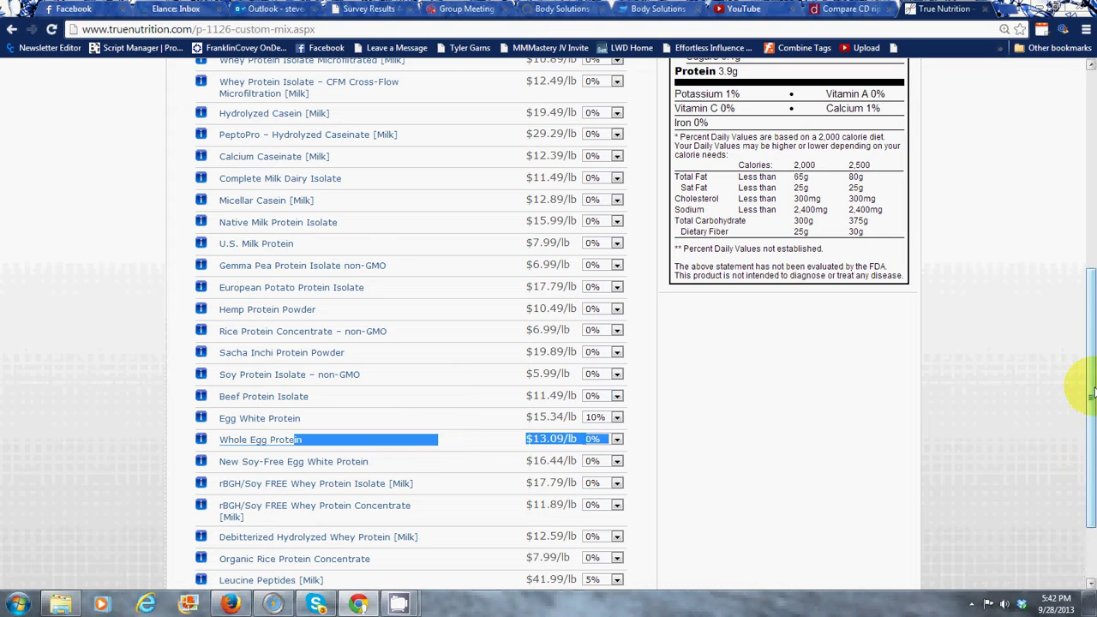
{"action": "left_click_drag", "start_coordinate": [1094, 392], "coordinate": [1090, 422]}
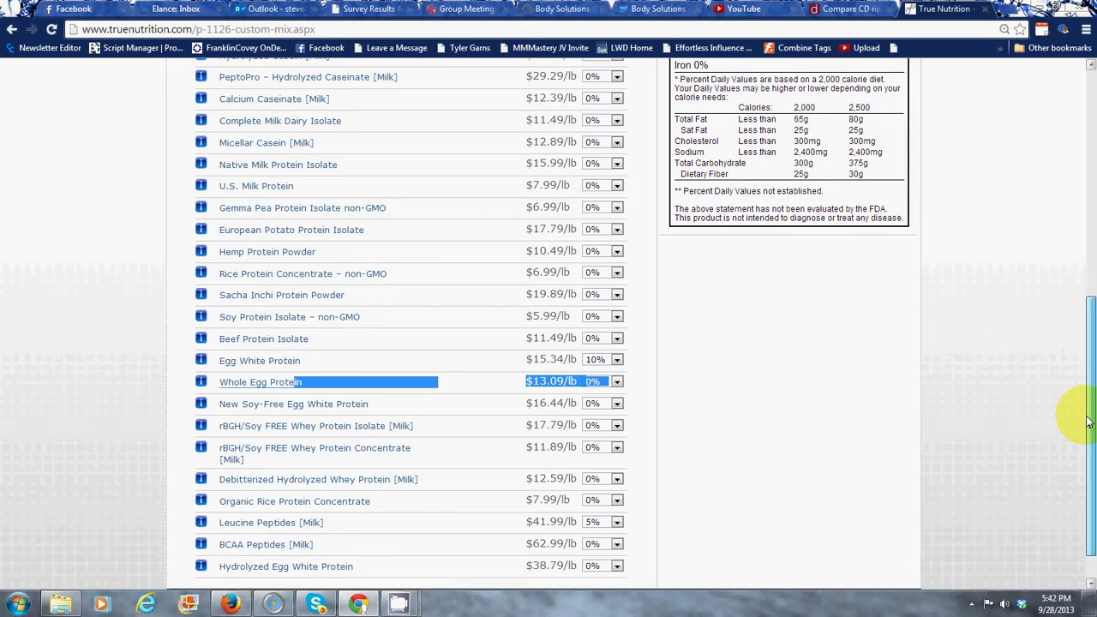
{"action": "left_click_drag", "start_coordinate": [1091, 421], "coordinate": [1090, 435]}
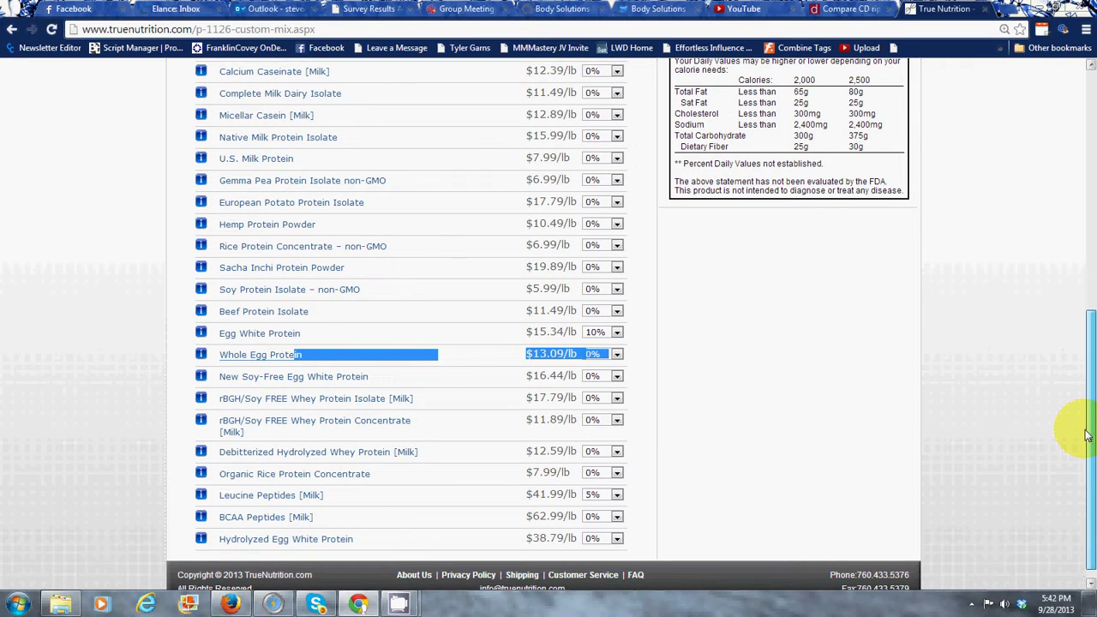
{"action": "left_click_drag", "start_coordinate": [1085, 435], "coordinate": [1085, 434]}
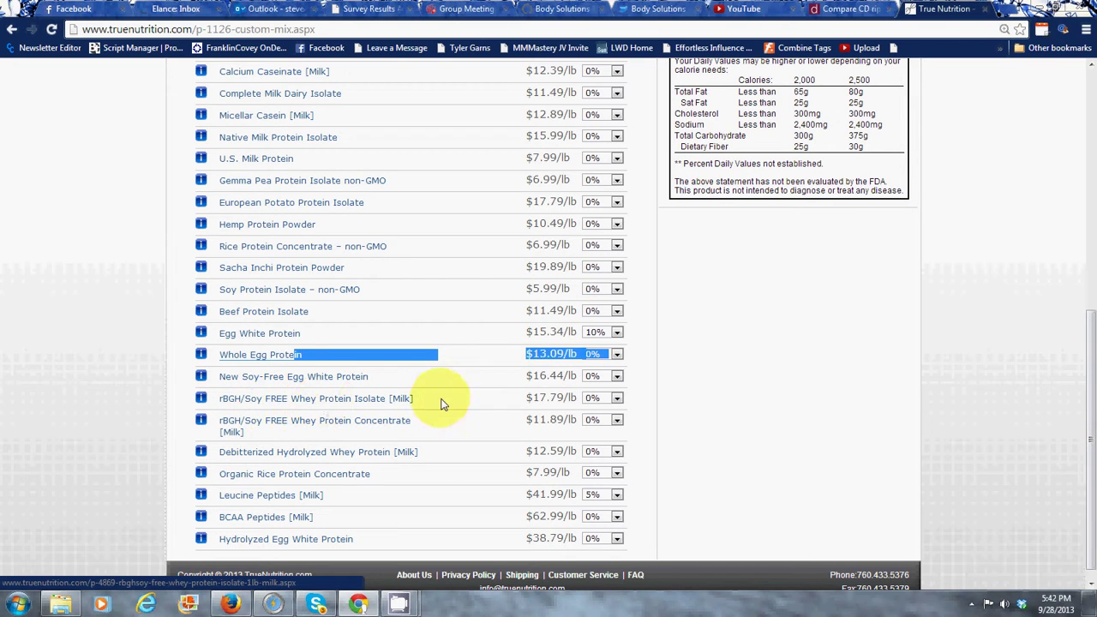
- Set rBGH/Soy FREE Whey Protein Isolate [Milk] to 25%, confirming Mix Progress 40% at $8.33
{"action": "left_click", "coordinate": [614, 400]}
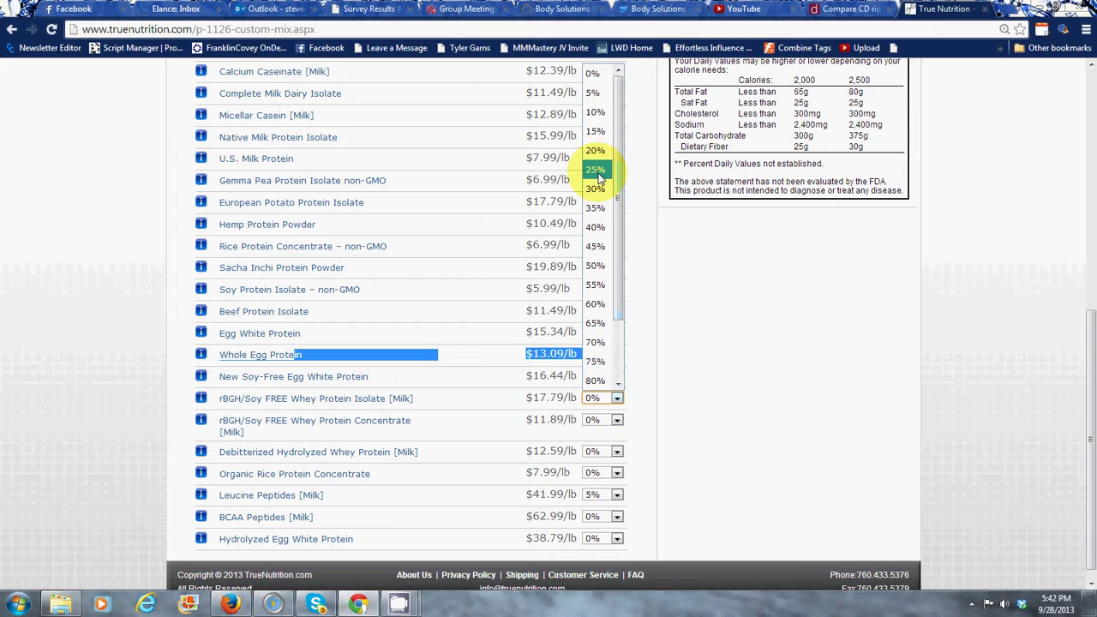
{"action": "left_click", "coordinate": [598, 170]}
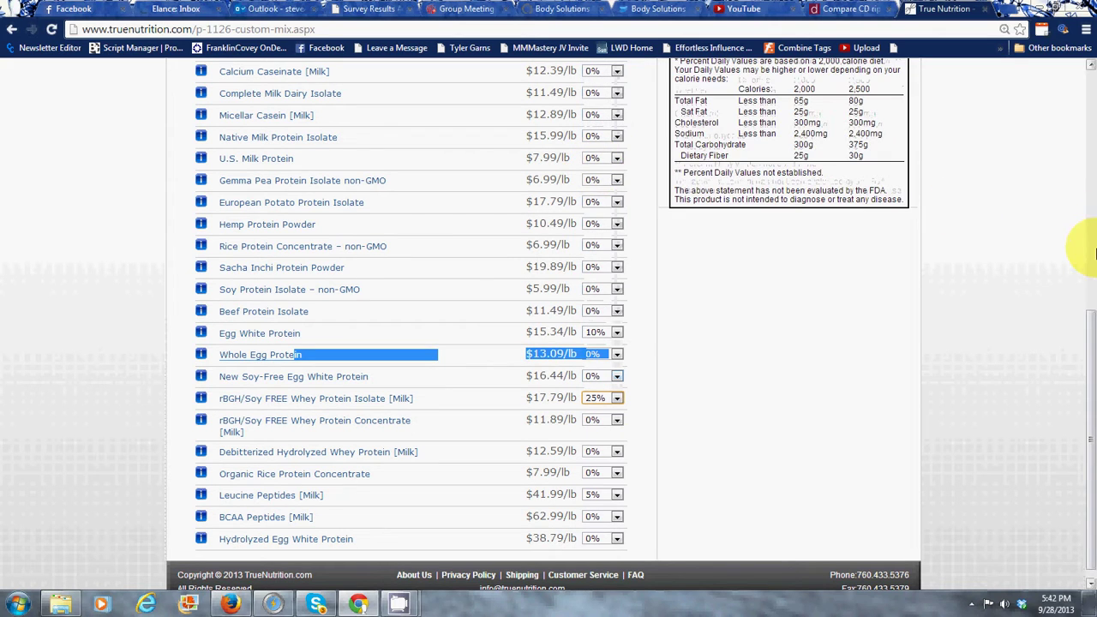
{"action": "left_click_drag", "start_coordinate": [1092, 343], "coordinate": [1092, 160]}
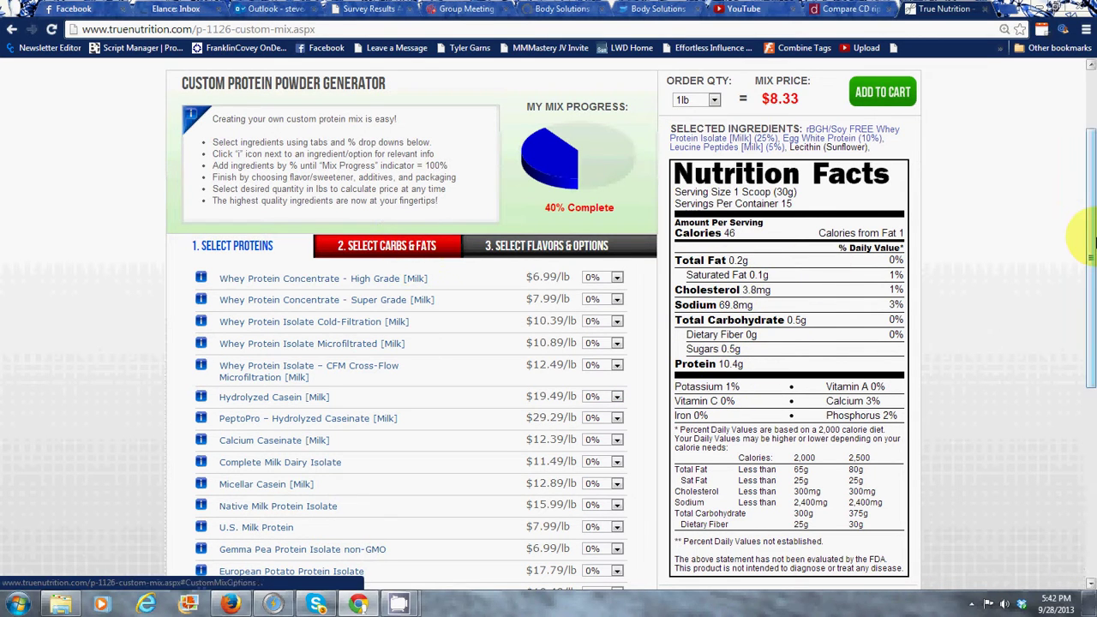
{"action": "scroll", "coordinate": [1091, 243], "scroll_direction": "down", "scroll_amount": 5}
{"action": "scroll", "coordinate": [1072, 335], "scroll_direction": "up", "scroll_amount": 5}
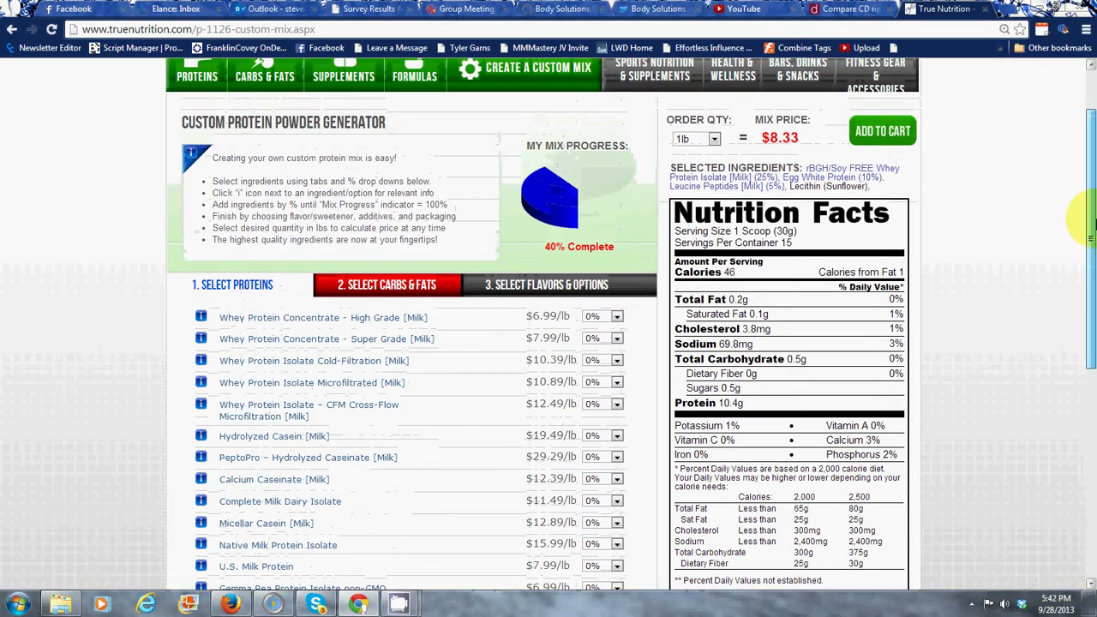
- On Carbs & Fats, set Potato Starch Carbohydrate to 45% and Psyllium Seed Husk Fiber to 5%
{"action": "left_click", "coordinate": [387, 287]}
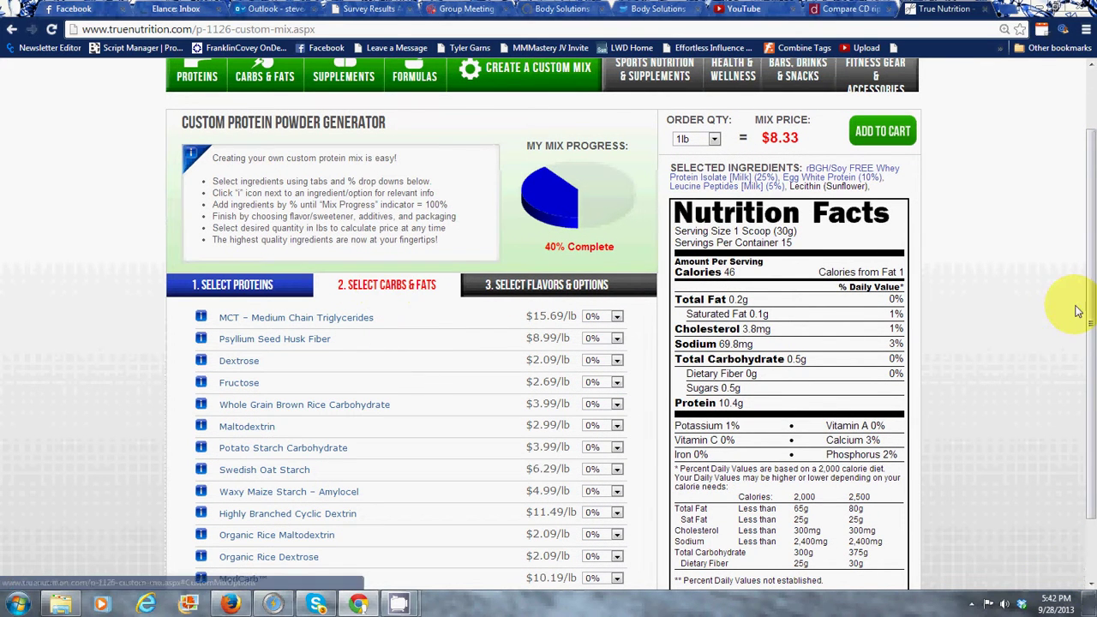
{"action": "scroll", "coordinate": [1091, 356], "scroll_direction": "down", "scroll_amount": 1}
{"action": "scroll", "coordinate": [1091, 355], "scroll_direction": "down", "scroll_amount": 2}
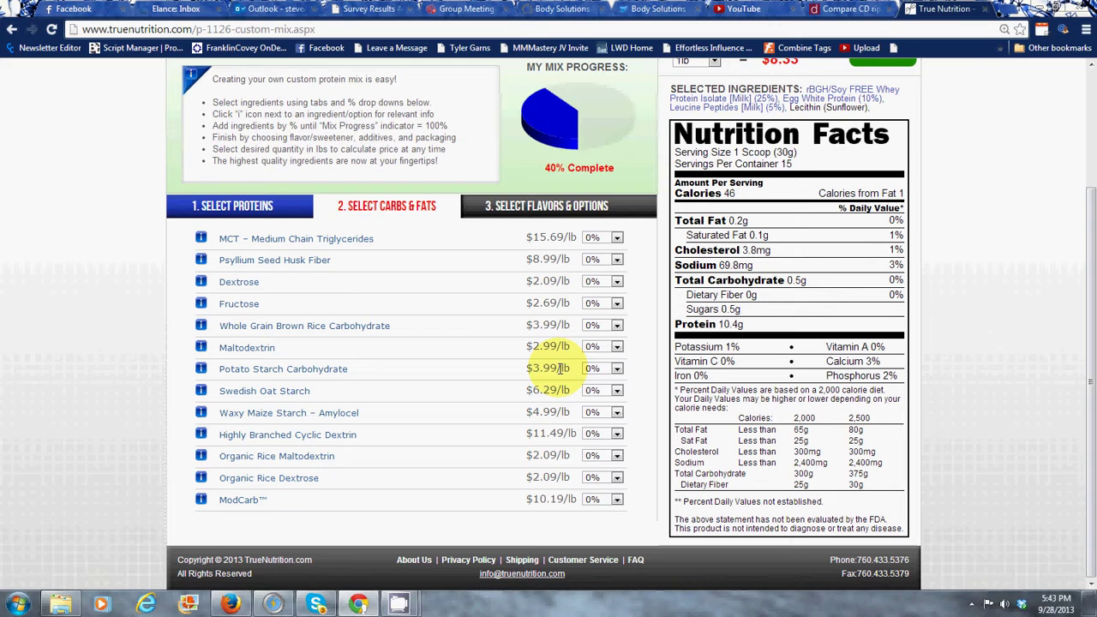
{"action": "left_click", "coordinate": [600, 368]}
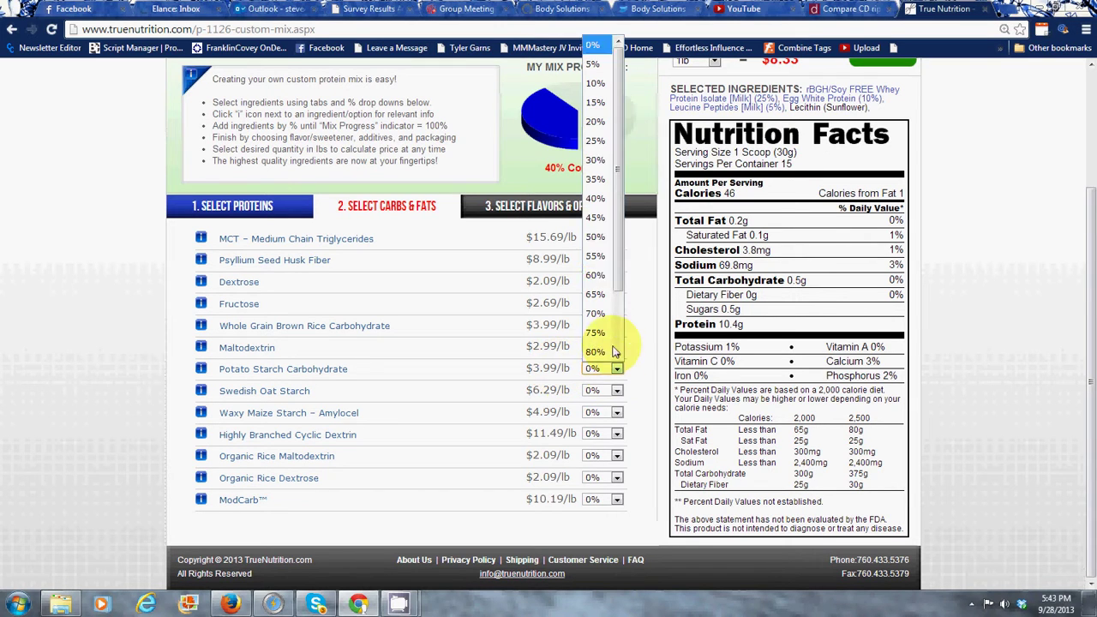
{"action": "left_click", "coordinate": [595, 219]}
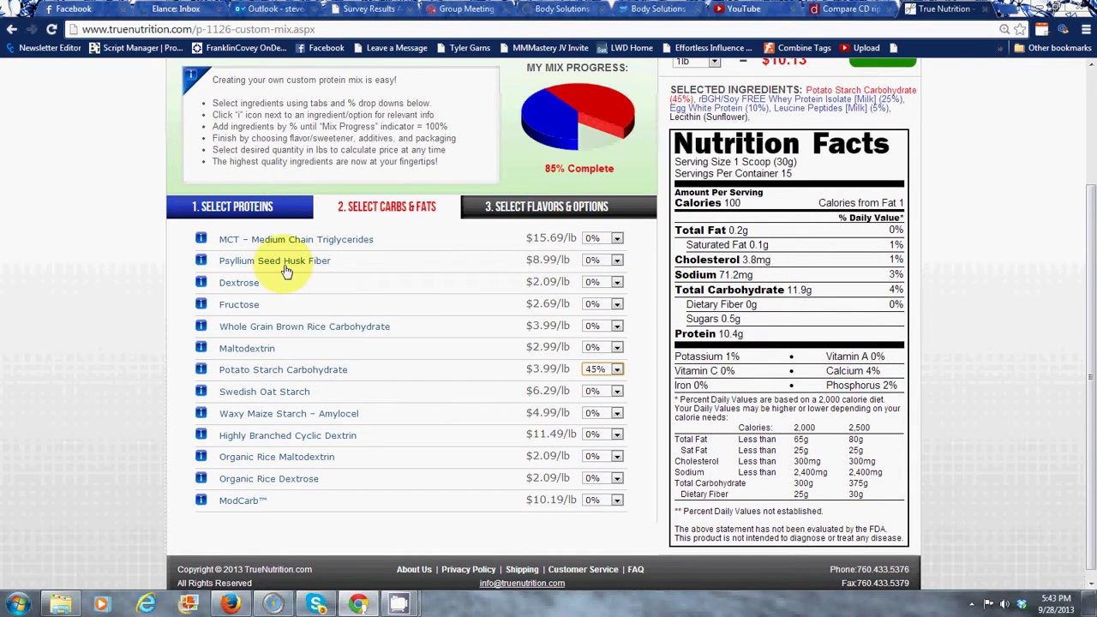
{"action": "left_click", "coordinate": [597, 262]}
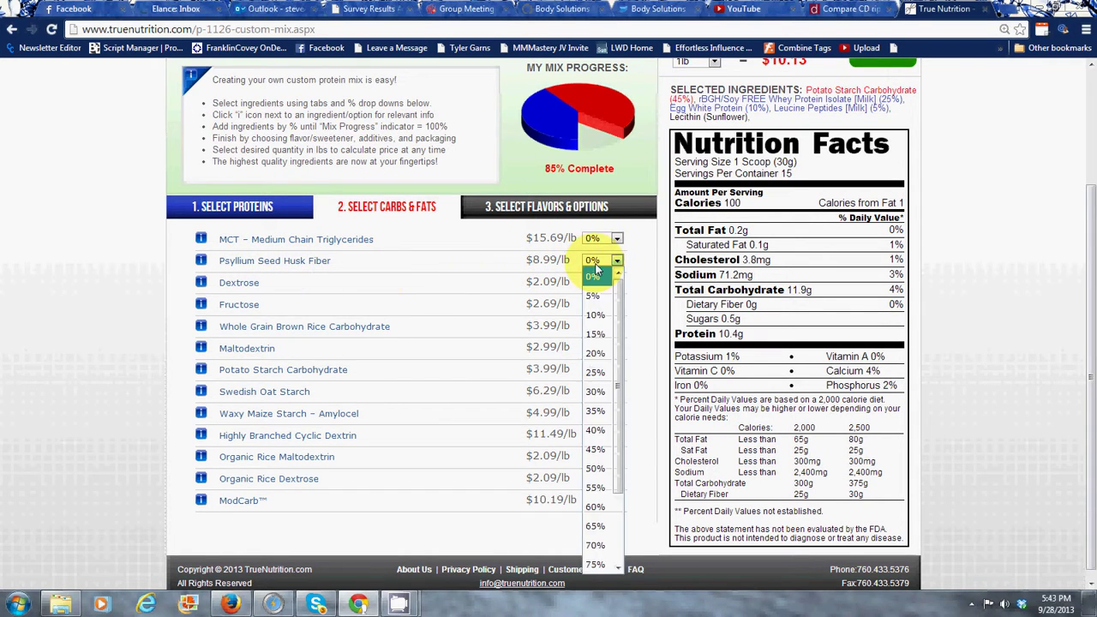
{"action": "left_click", "coordinate": [596, 296]}
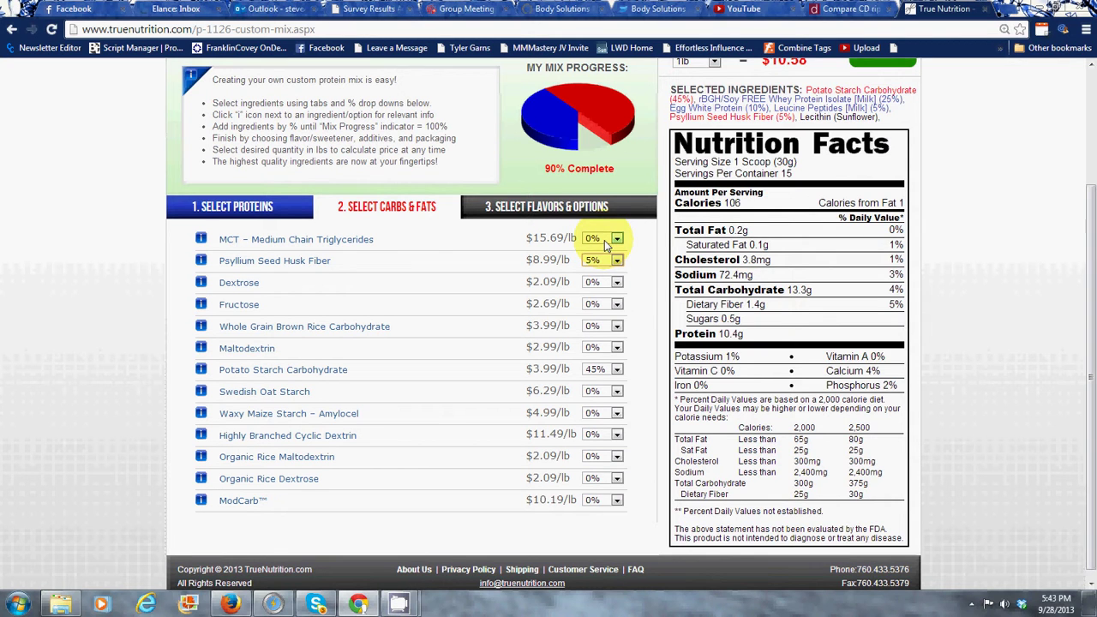
- Set MCT – Medium Chain Triglycerides to 10%, completing the mix at 100%
{"action": "left_click", "coordinate": [604, 240]}
{"action": "left_click", "coordinate": [595, 283]}
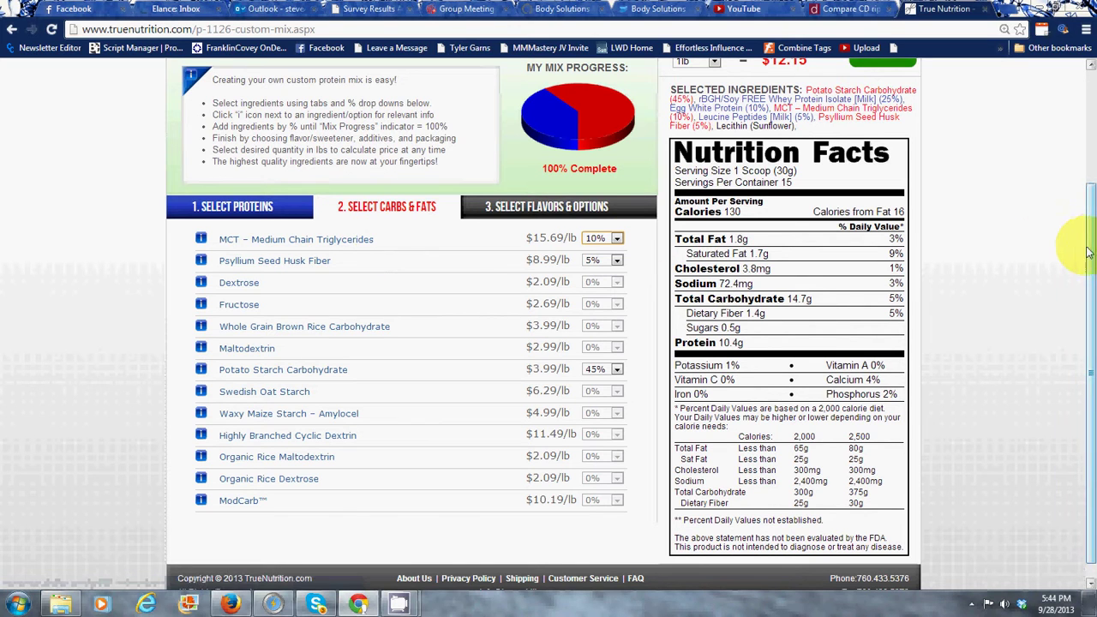
- Choose NATURAL Premium Chocolate as the flavour and Stevia as the sweetener
{"action": "left_click", "coordinate": [522, 206]}
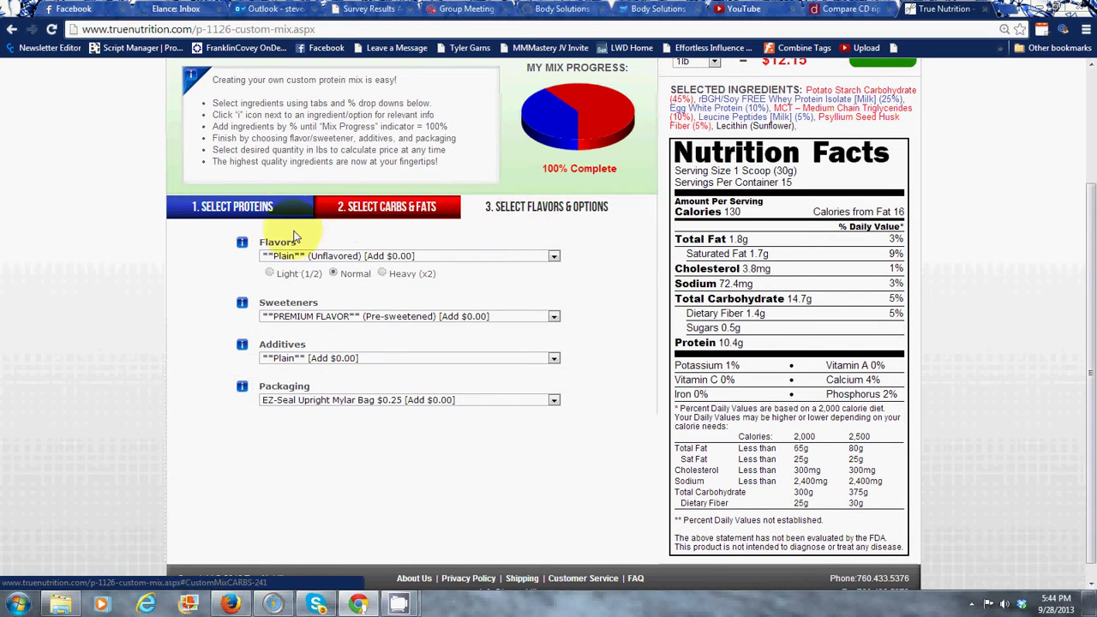
{"action": "left_click", "coordinate": [432, 257]}
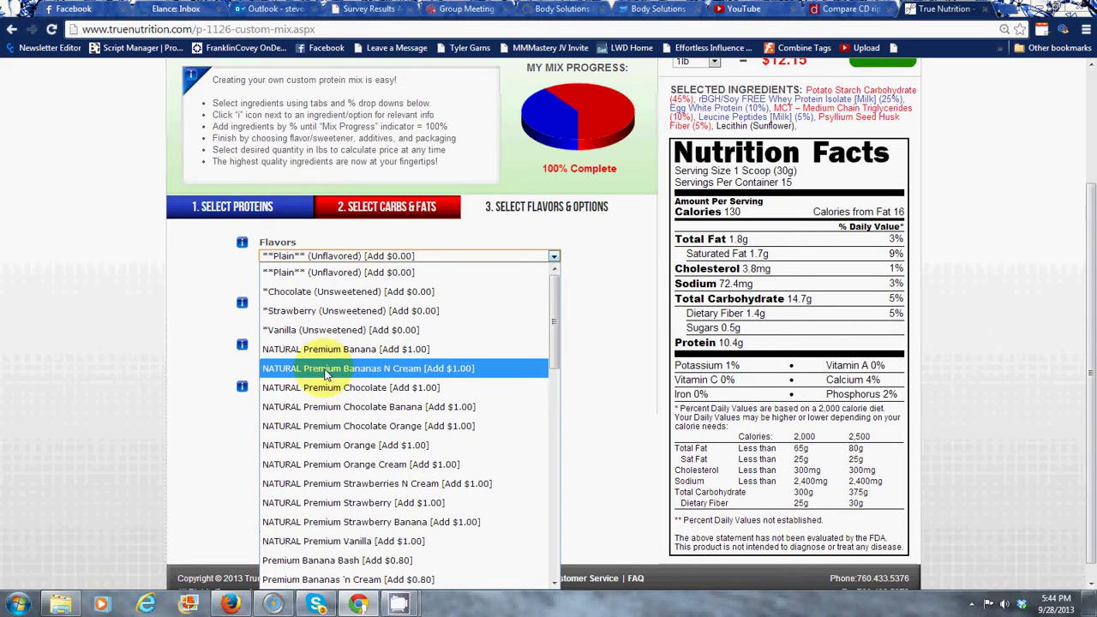
{"action": "left_click", "coordinate": [396, 387]}
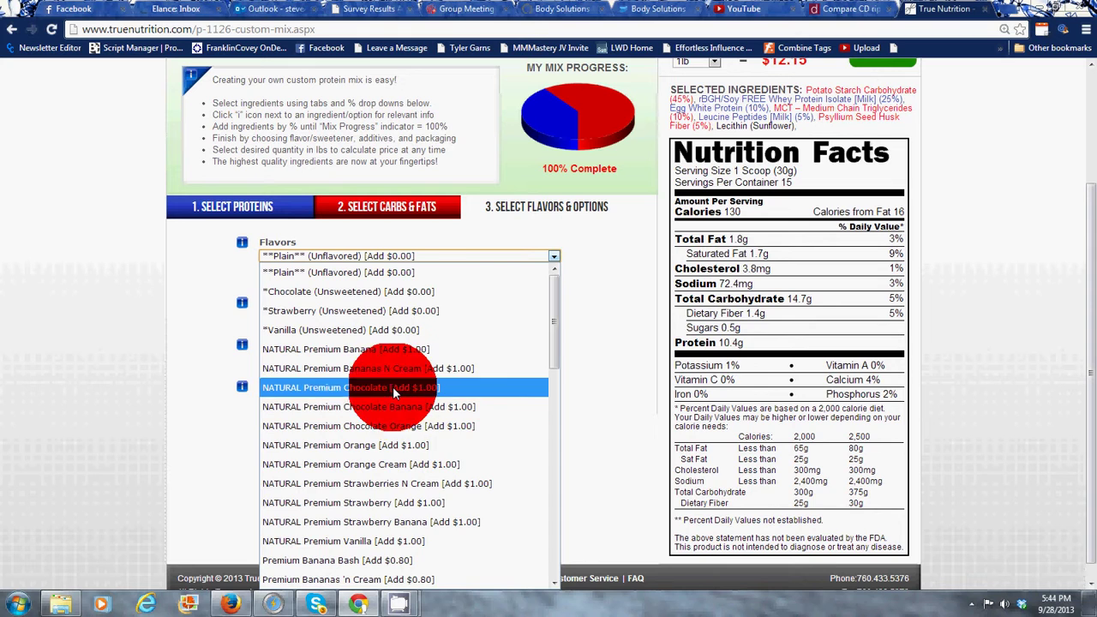
{"action": "left_click", "coordinate": [451, 329]}
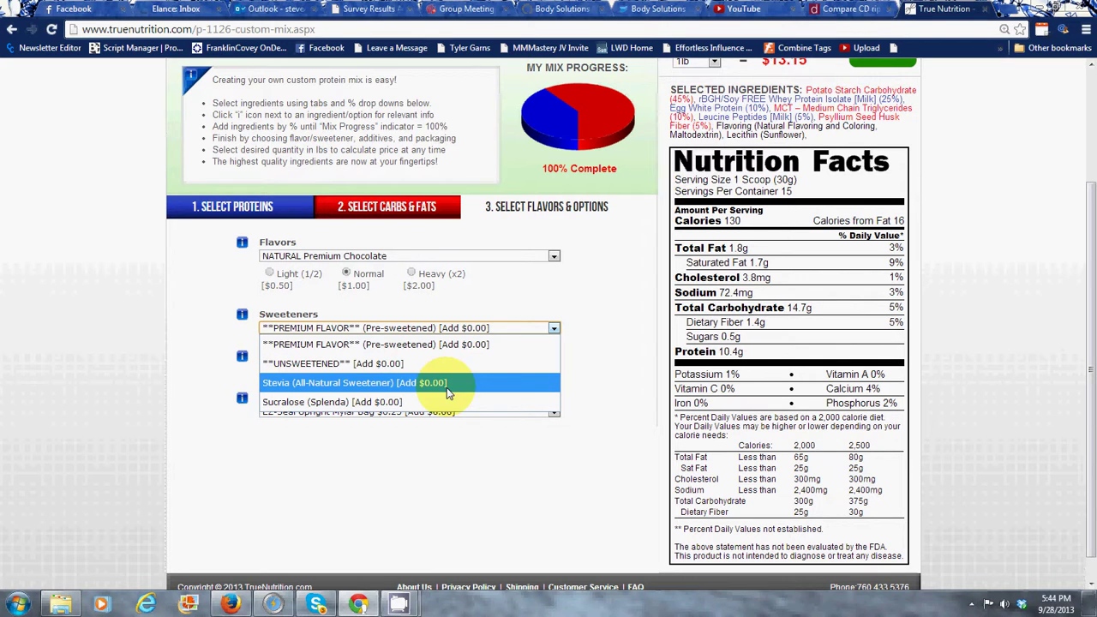
{"action": "left_click", "coordinate": [374, 383]}
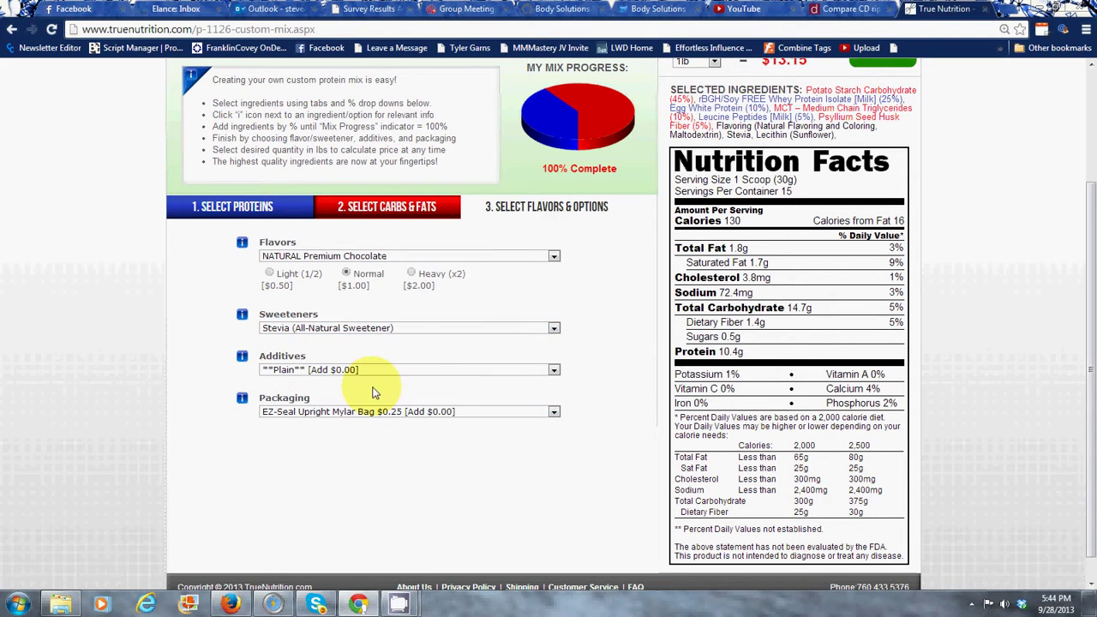
- Add Vitamin and Mineral Mix / Electrolytes and keep EZ-Seal Upright Mylar Bag packaging
{"action": "left_click", "coordinate": [421, 369]}
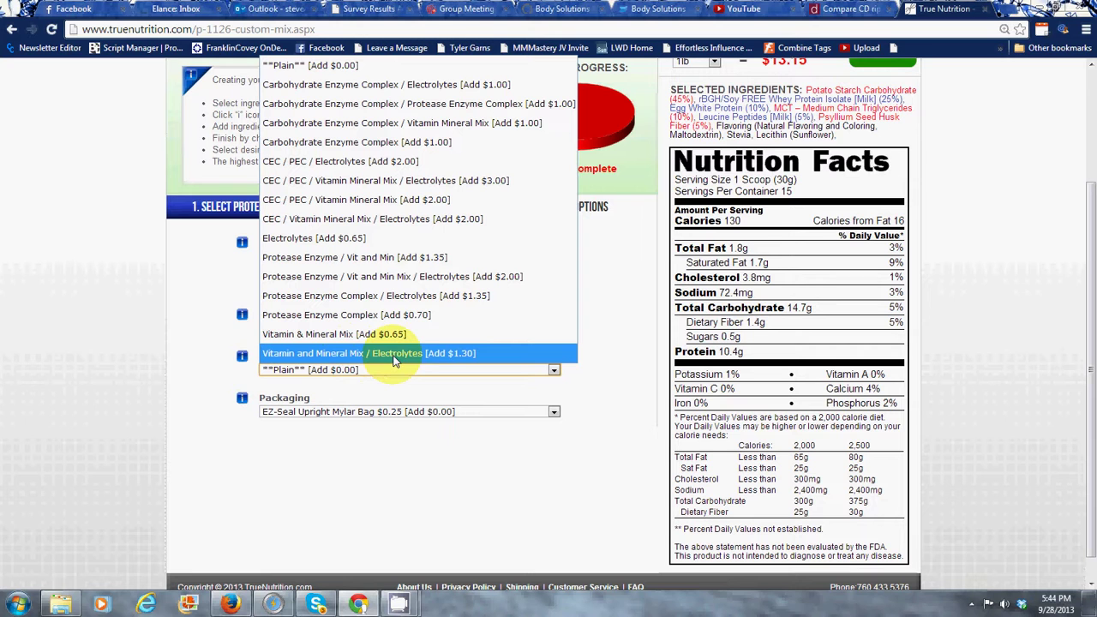
{"action": "left_click", "coordinate": [466, 358]}
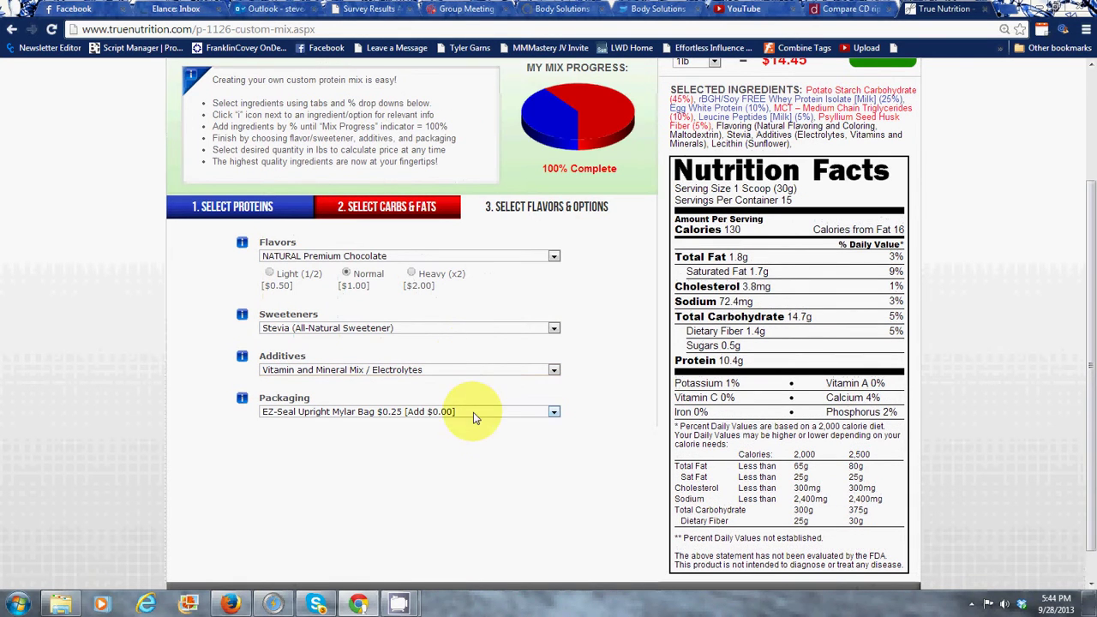
{"action": "left_click", "coordinate": [474, 412]}
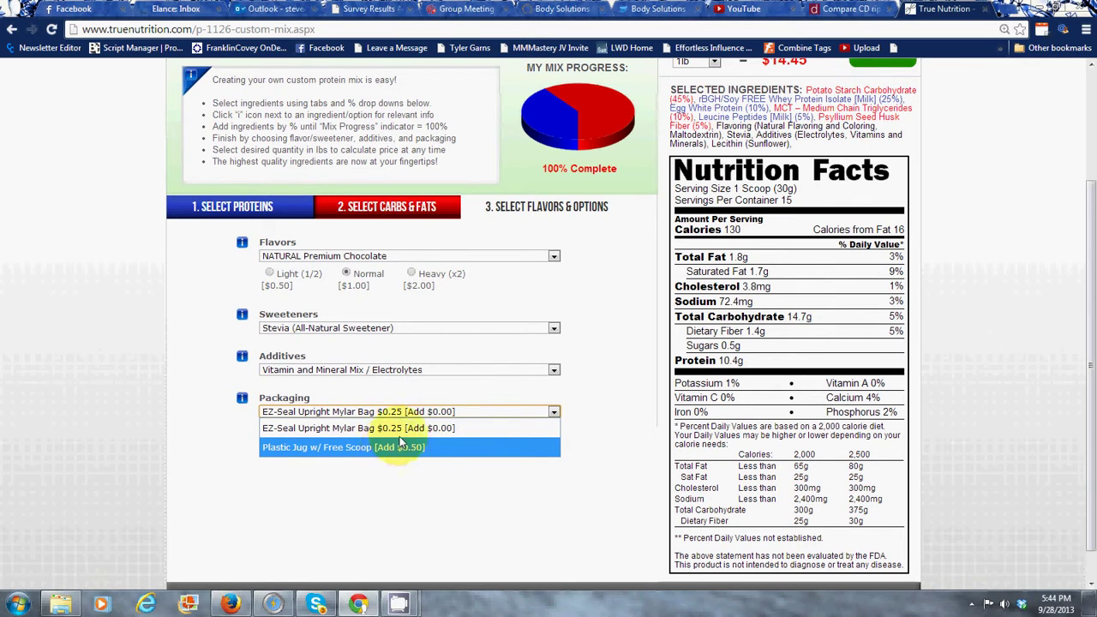
{"action": "left_click", "coordinate": [449, 429]}
- Set Order Qty to 2lbs ($28.89) and add the custom mix to the cart
{"action": "left_click_drag", "start_coordinate": [1092, 313], "coordinate": [1092, 269]}
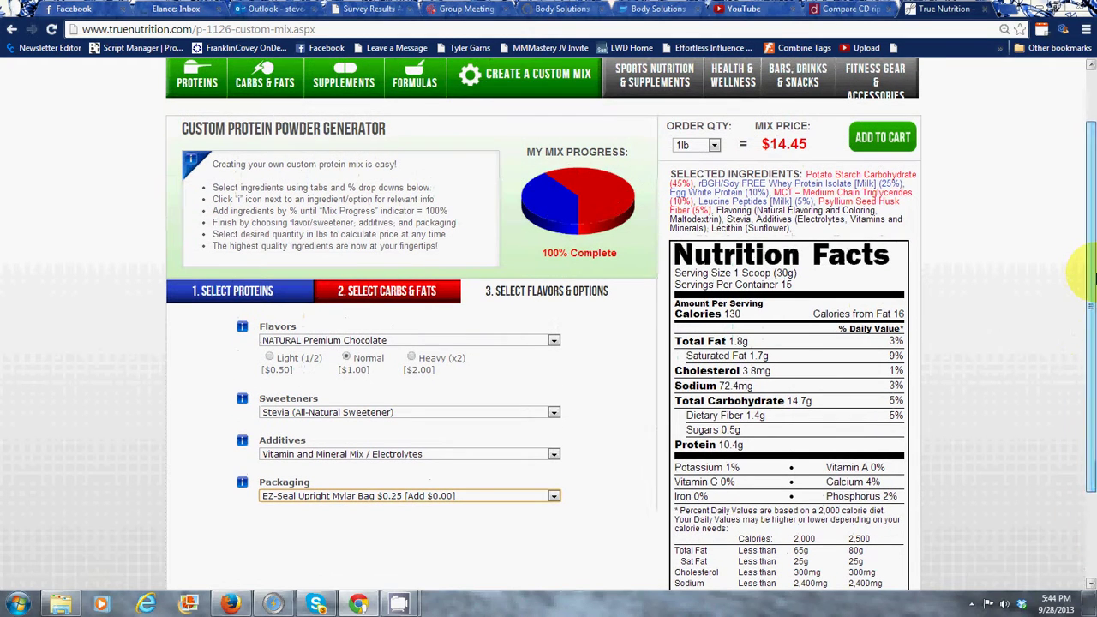
{"action": "left_click", "coordinate": [713, 146]}
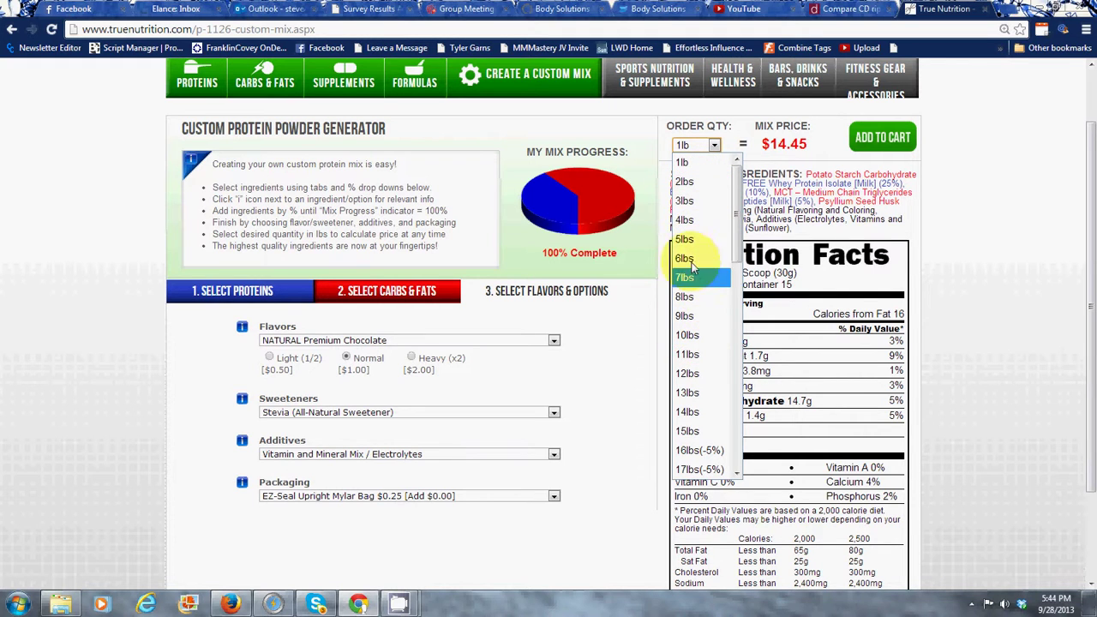
{"action": "left_click", "coordinate": [702, 183]}
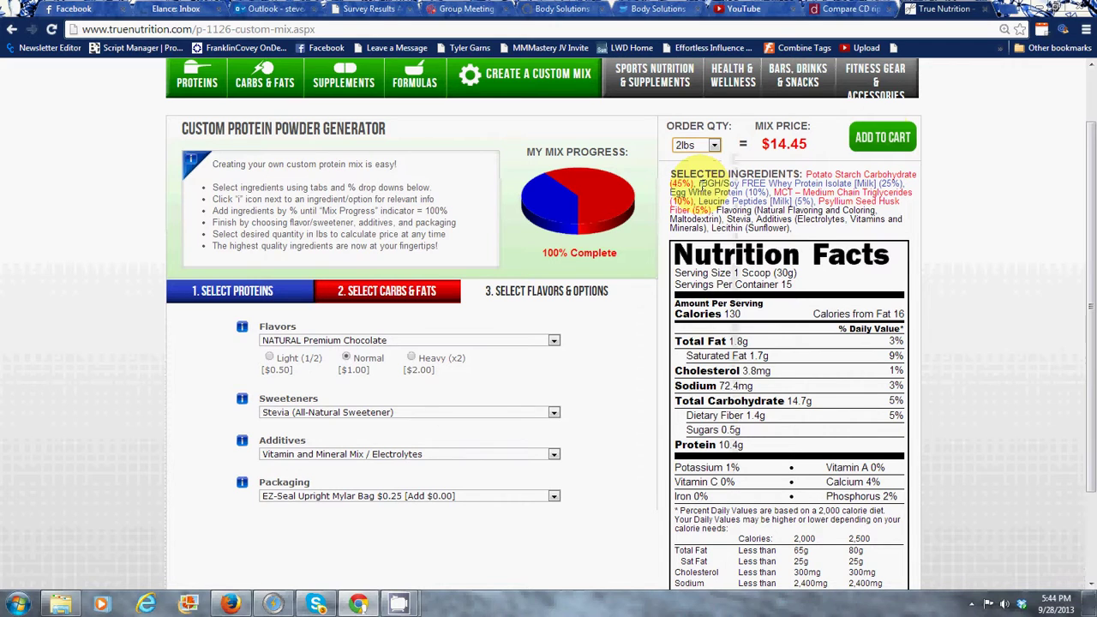
{"action": "left_click", "coordinate": [884, 142]}
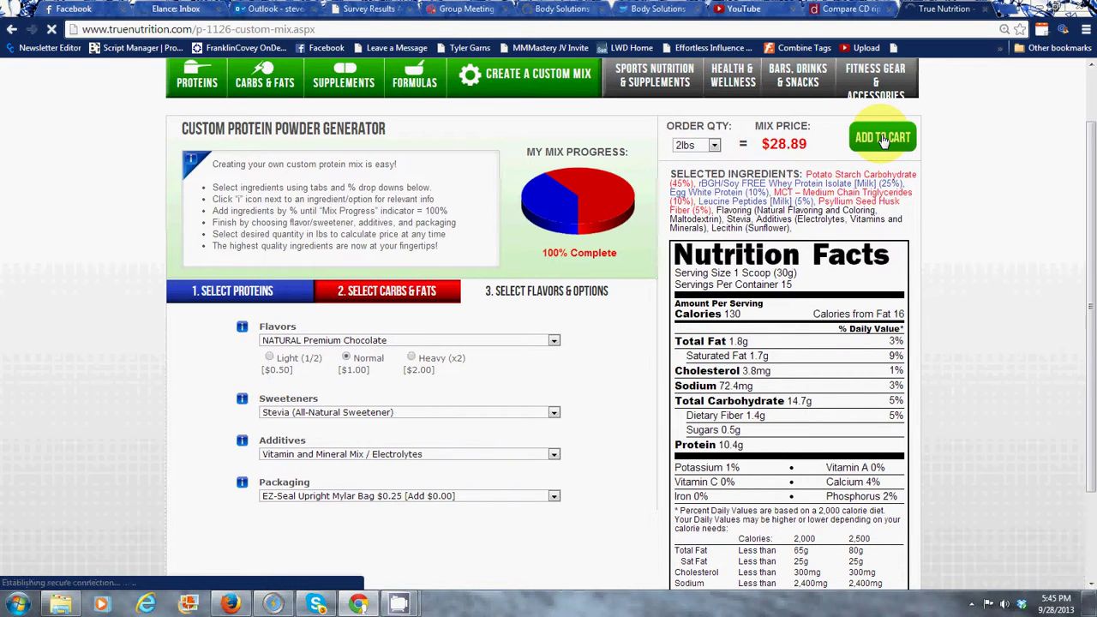